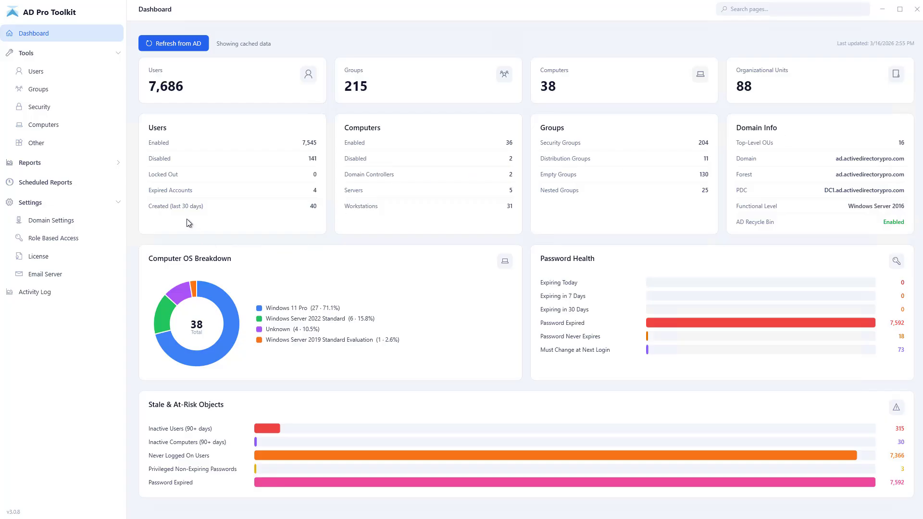
- View the list of expired user accounts from the dashboard and close it
left_click(162, 194)
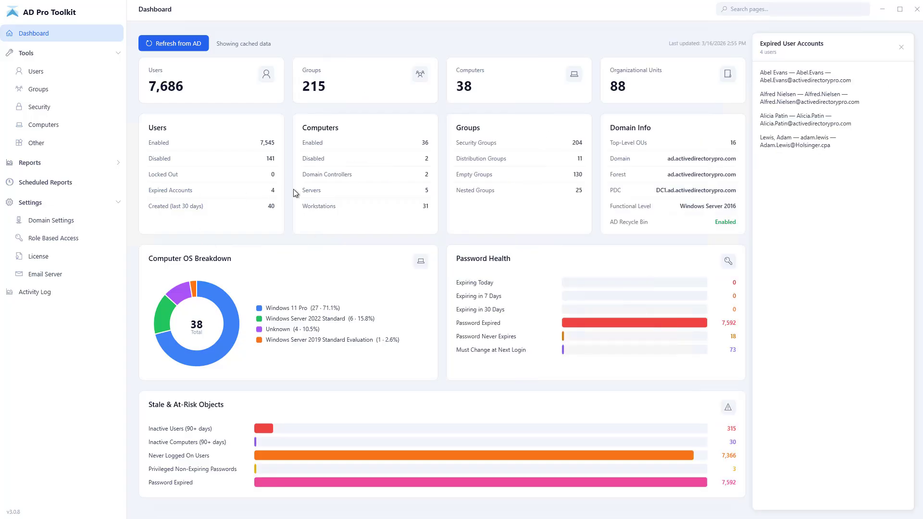
left_click(902, 48)
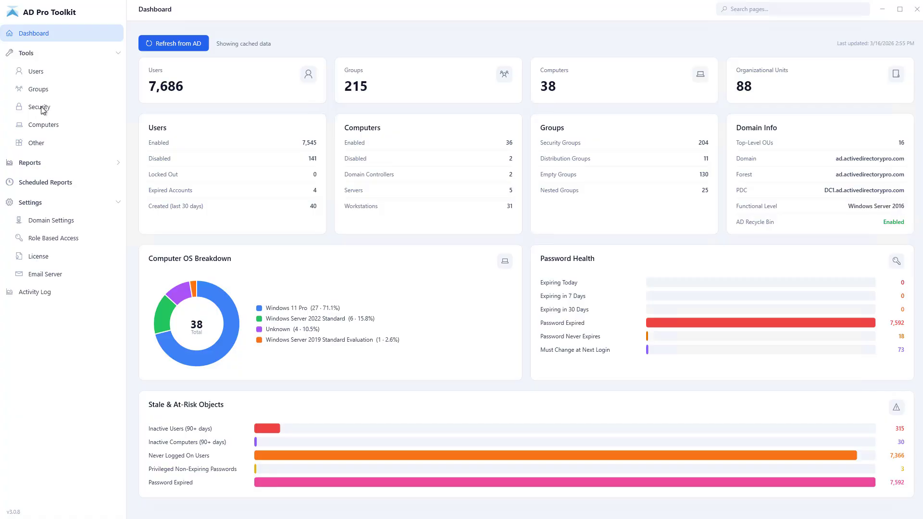
- Search for a user by name in User Management and display the details of a matching account in the New Department
left_click(36, 72)
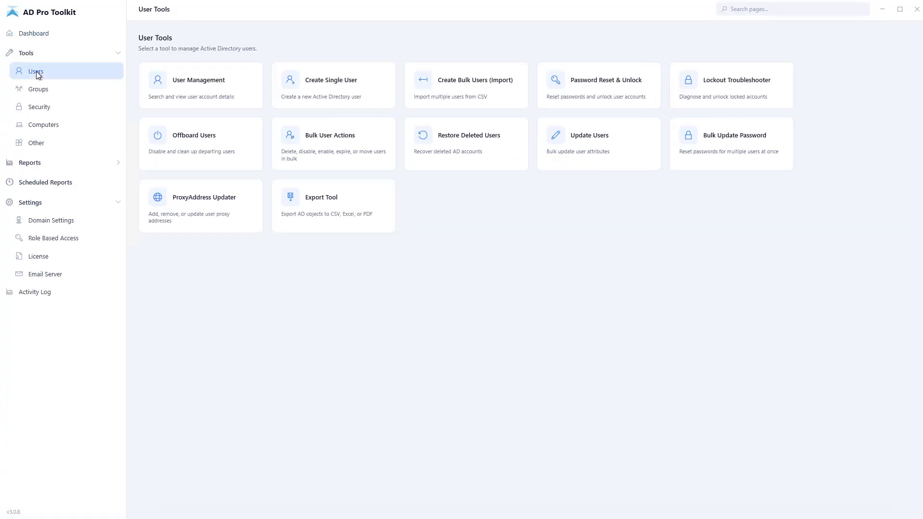
left_click(210, 89)
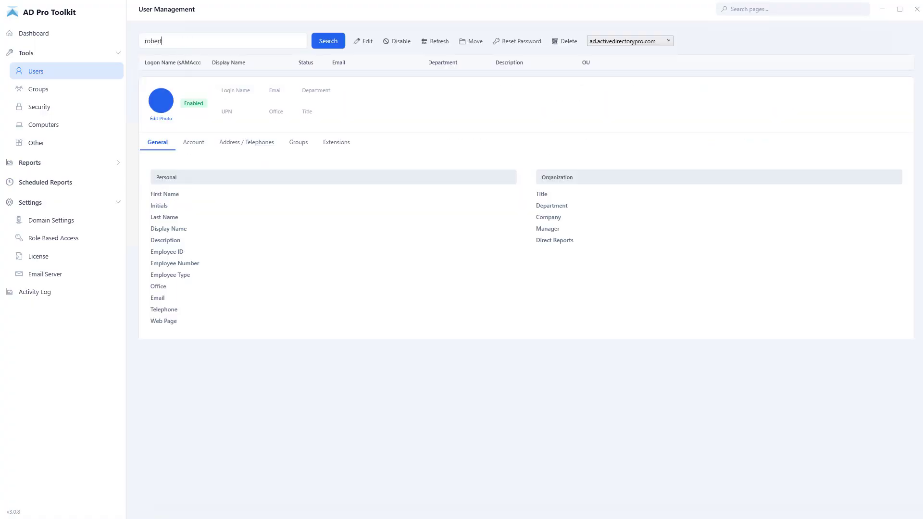
left_click(329, 43)
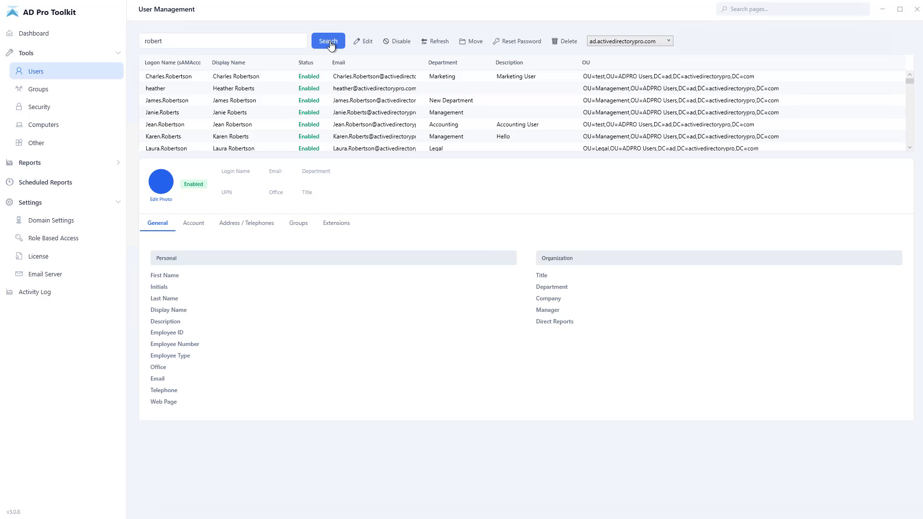
left_click(263, 106)
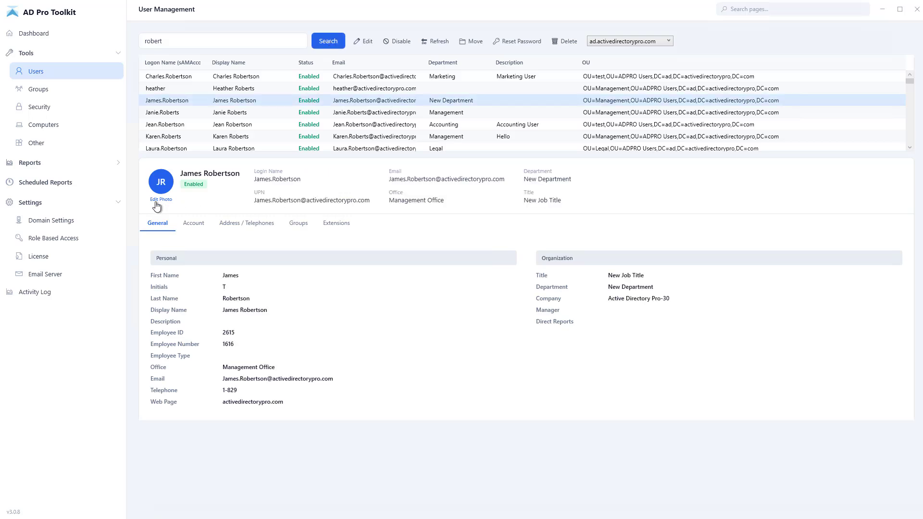
- View the selected user's editable profile fields, cancel editing, and display the account's group memberships
left_click(365, 41)
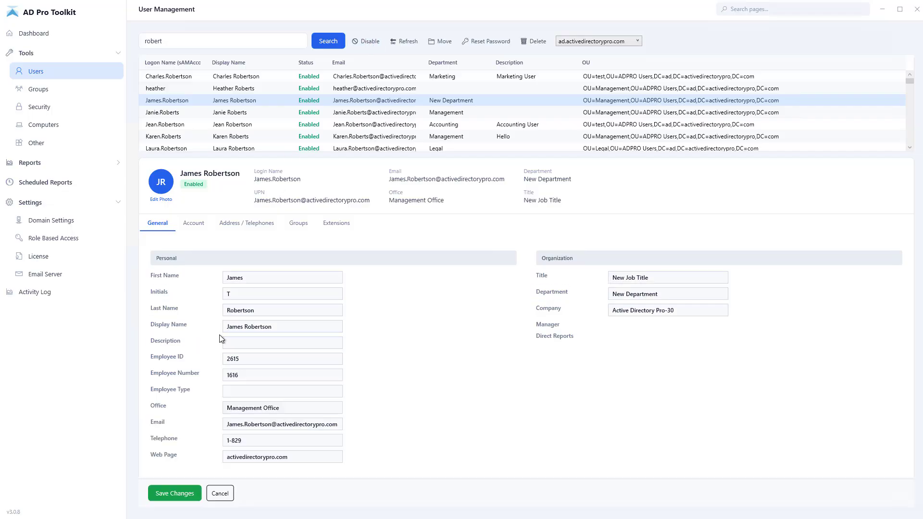
left_click(221, 494)
left_click(295, 226)
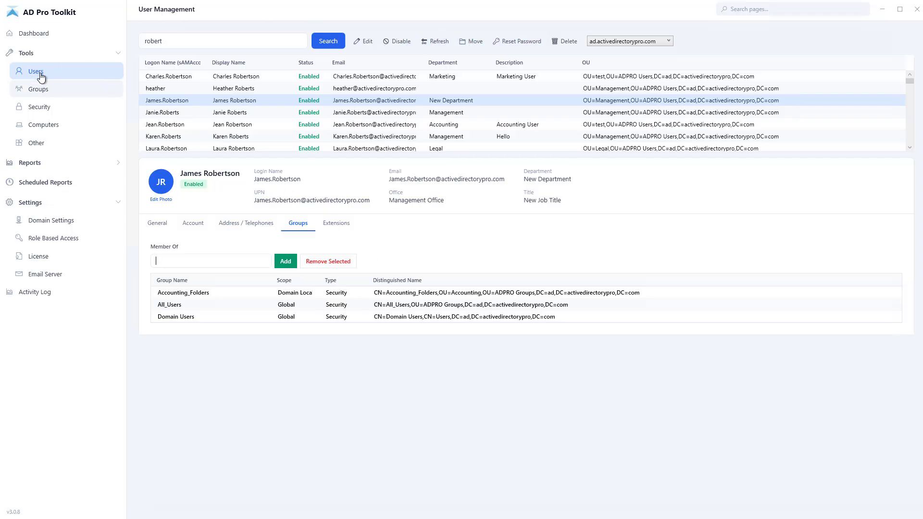
- Start a new single-user form and apply the Accounting template
left_click(76, 73)
left_click(321, 89)
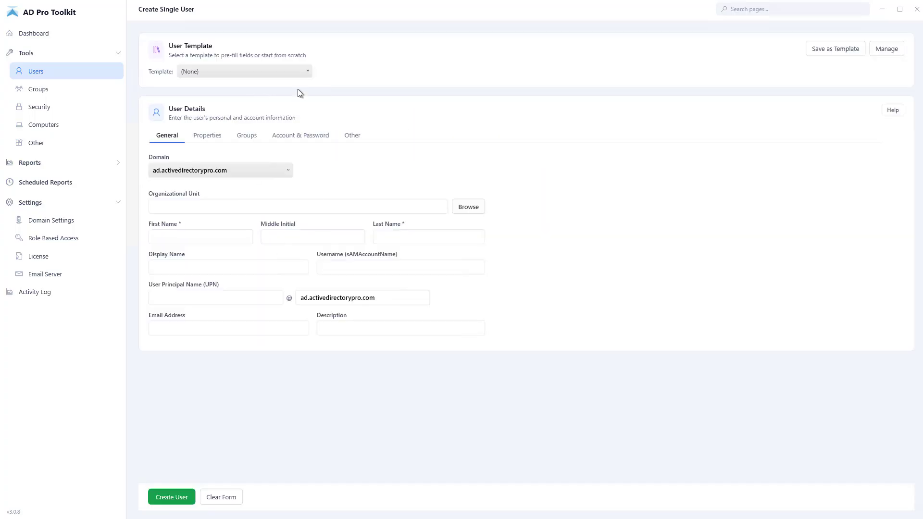
left_click(265, 71)
left_click(210, 91)
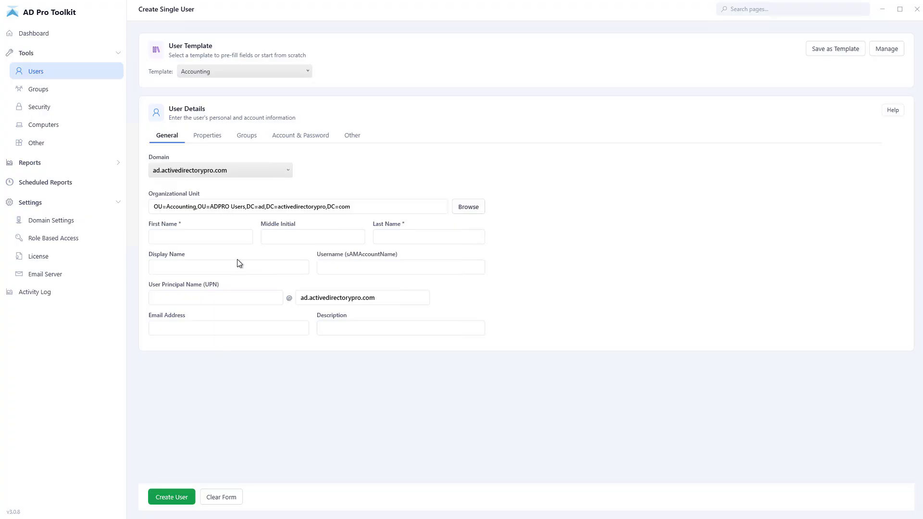
- Review the group assignment options and the organization, contact and address properties of the new user form
left_click(244, 138)
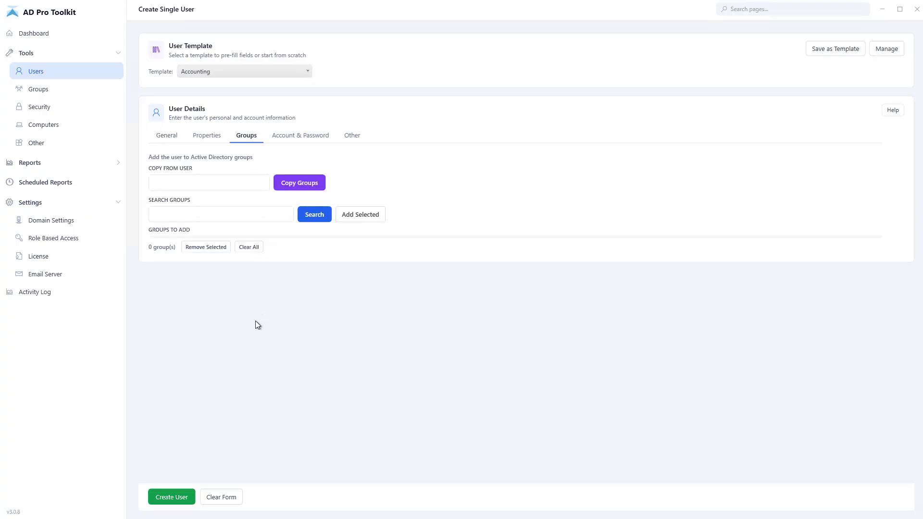
left_click(241, 185)
left_click(208, 140)
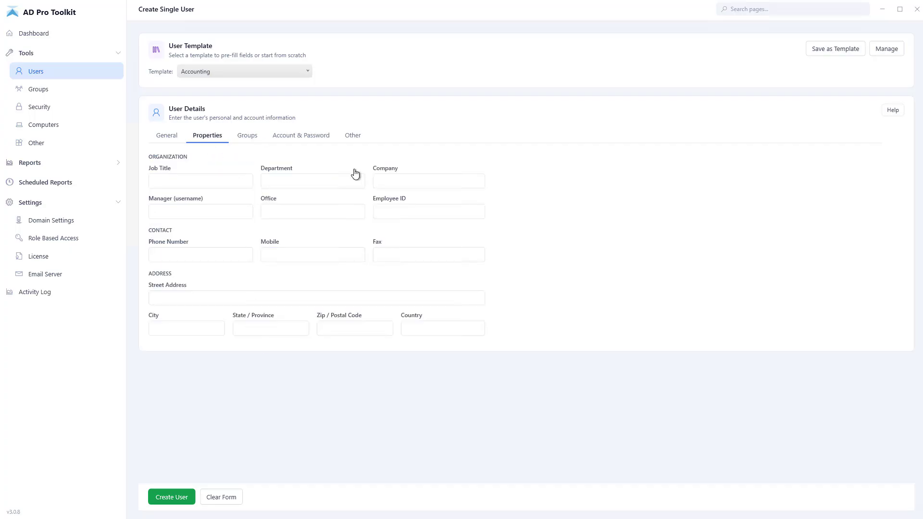
- Review the Offboard Users options and return to the user tools overview
left_click(44, 73)
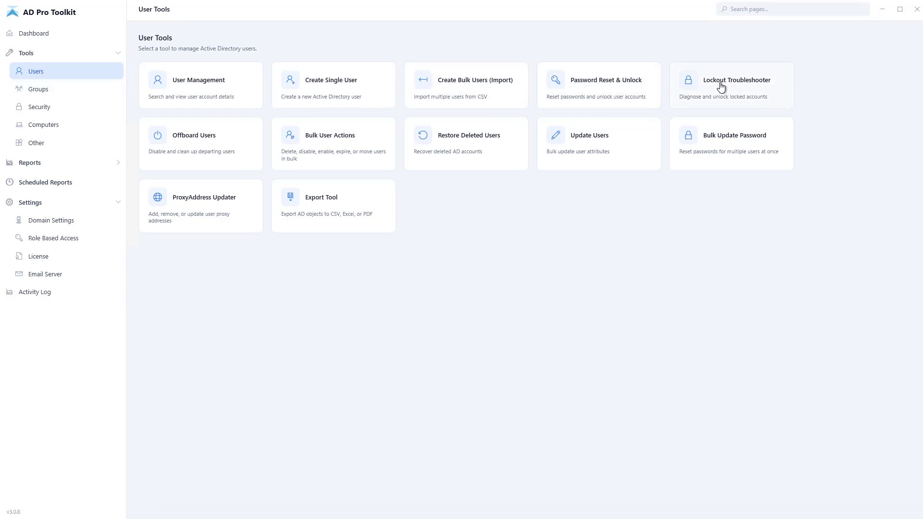
left_click(183, 151)
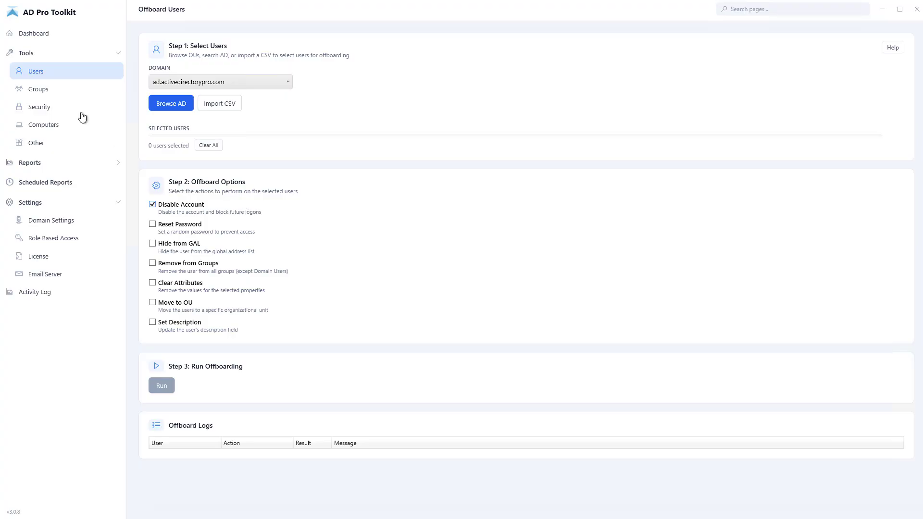
left_click(45, 70)
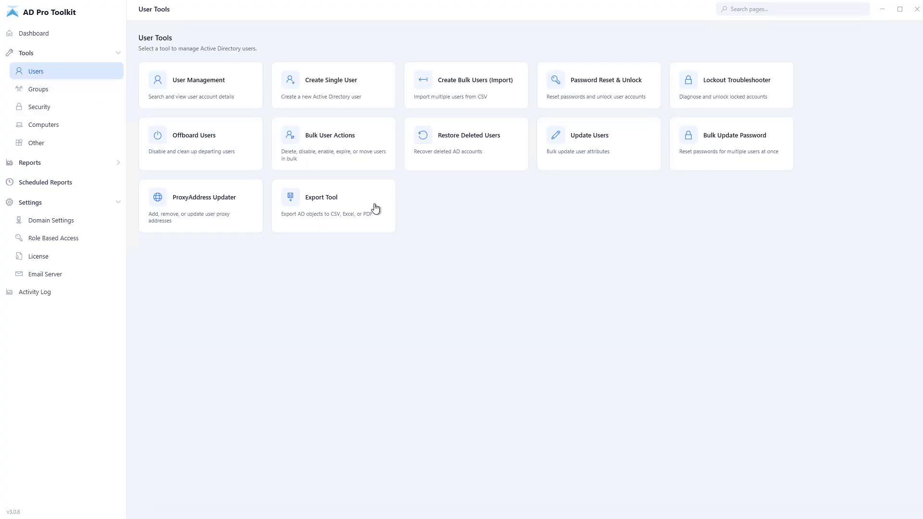
- Search for groups matching "acc" in Group Management and display the details of Accounting_1
left_click(48, 89)
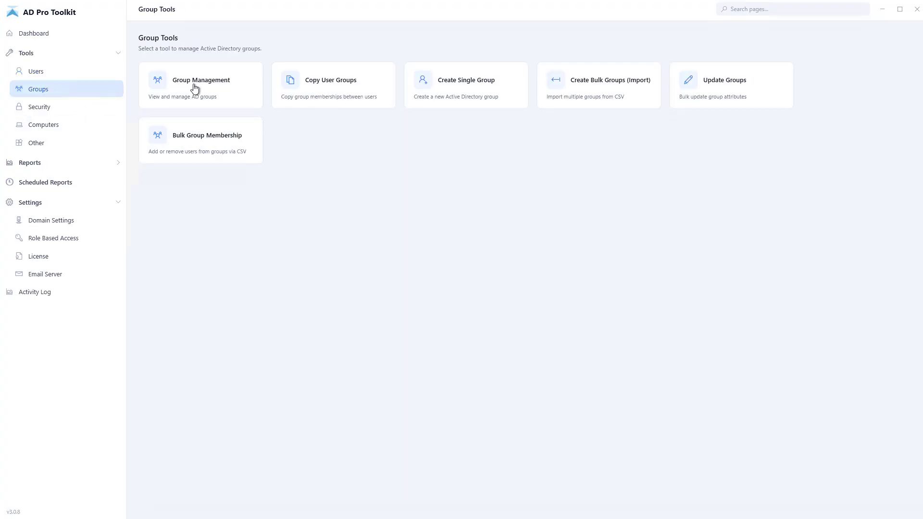
left_click(224, 87)
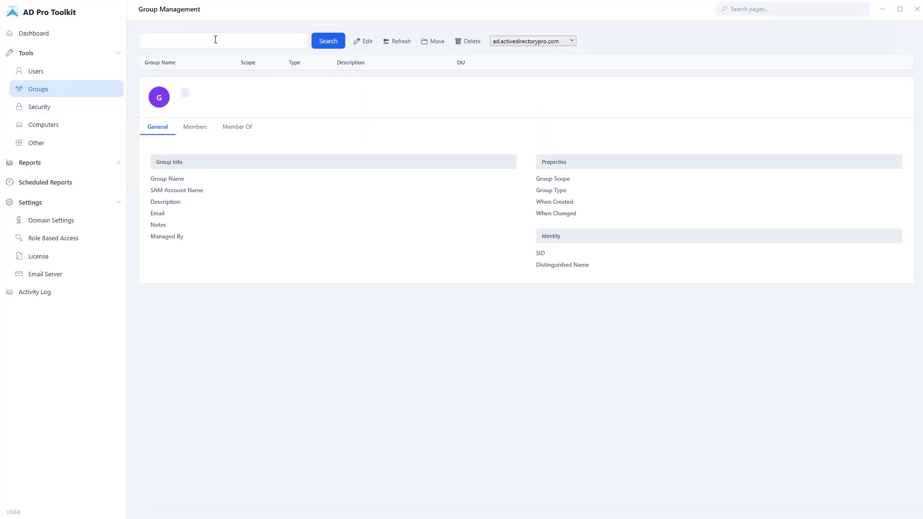
left_click(289, 44)
type("accc")
left_click(319, 42)
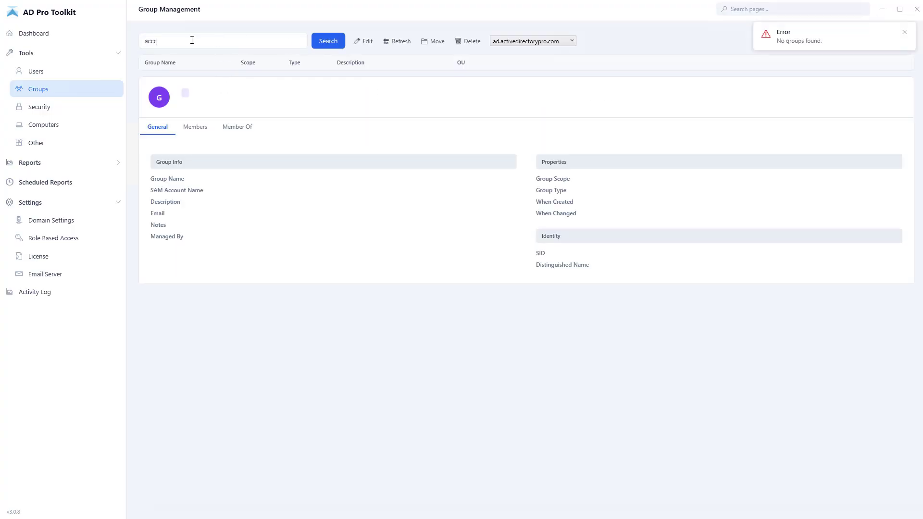
key("BackSpace")
left_click(313, 42)
left_click(214, 123)
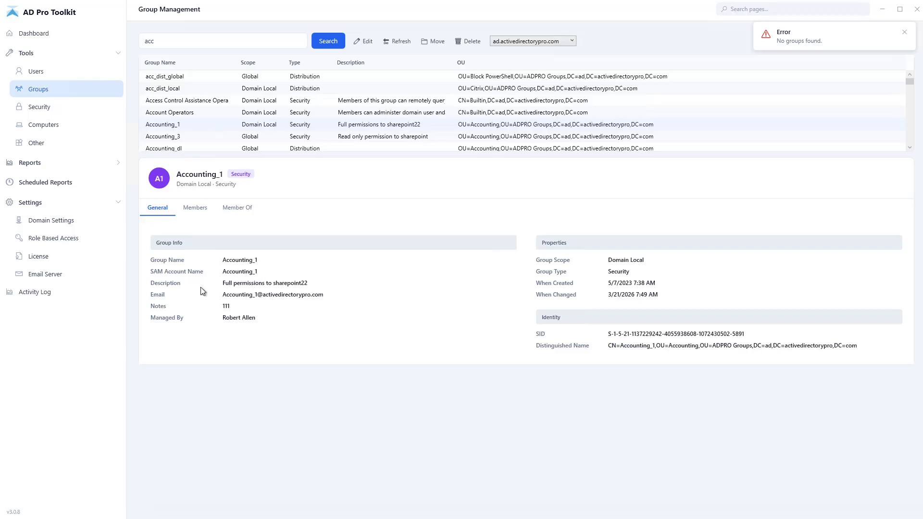
- View the editable fields of the Accounting_1 group, cancel editing, and display its members
left_click(364, 41)
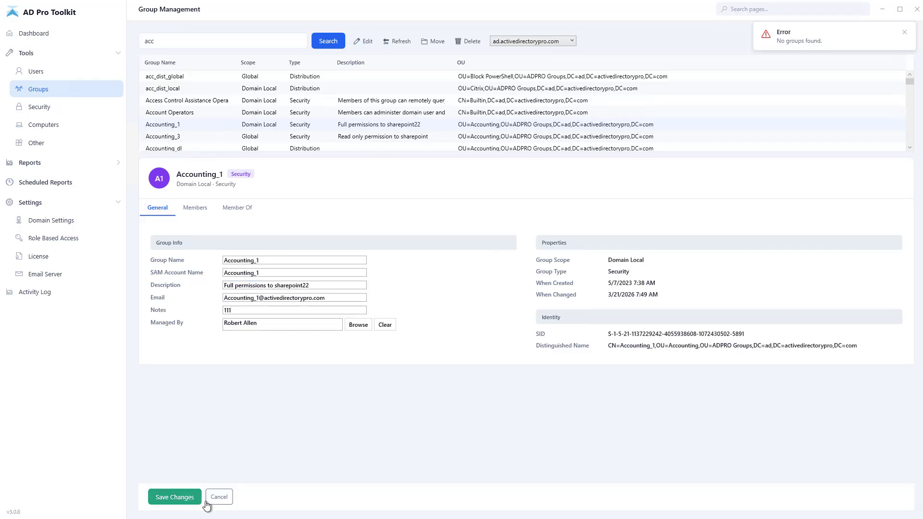
left_click(221, 500)
left_click(193, 208)
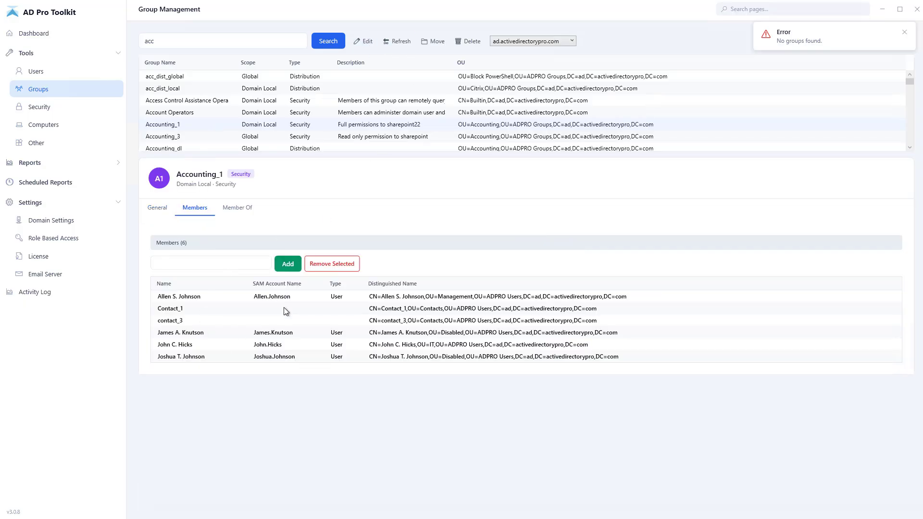
- Run an AD Cleanup scan for stale users and stale computers with a 90-day inactivity threshold
left_click(40, 109)
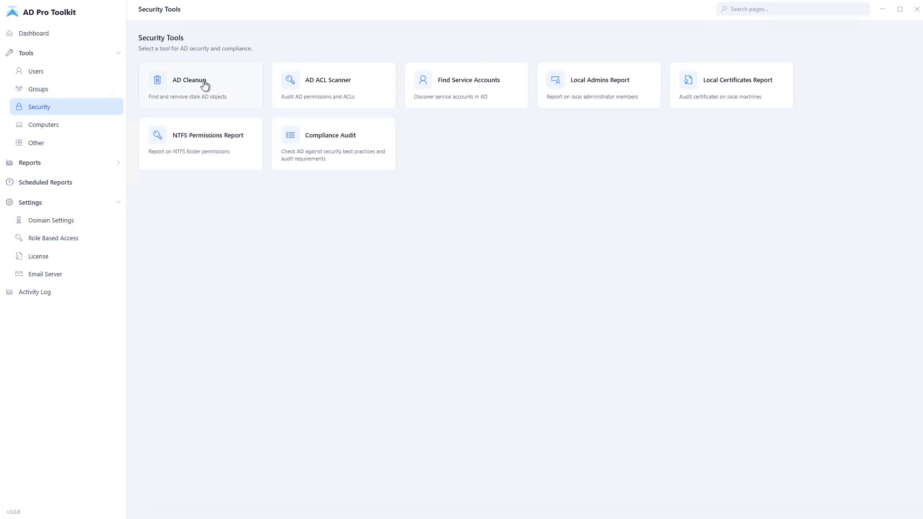
left_click(177, 93)
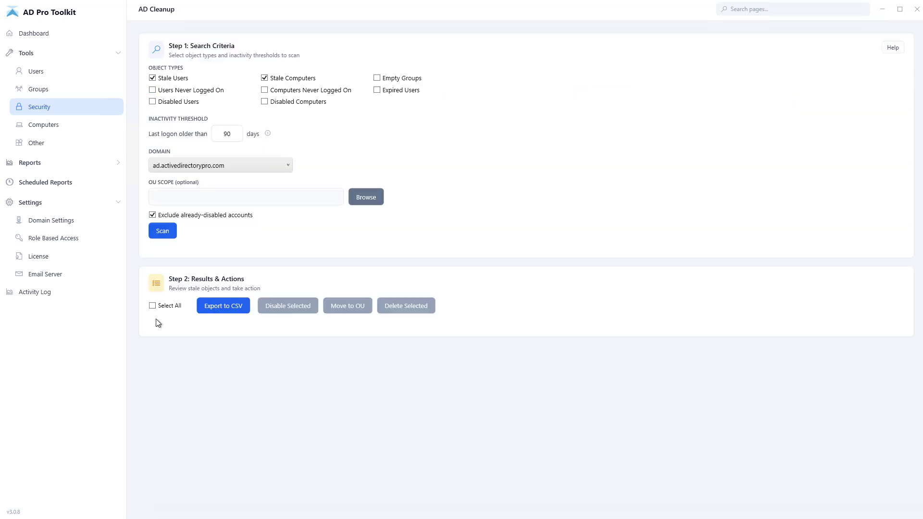
left_click(166, 231)
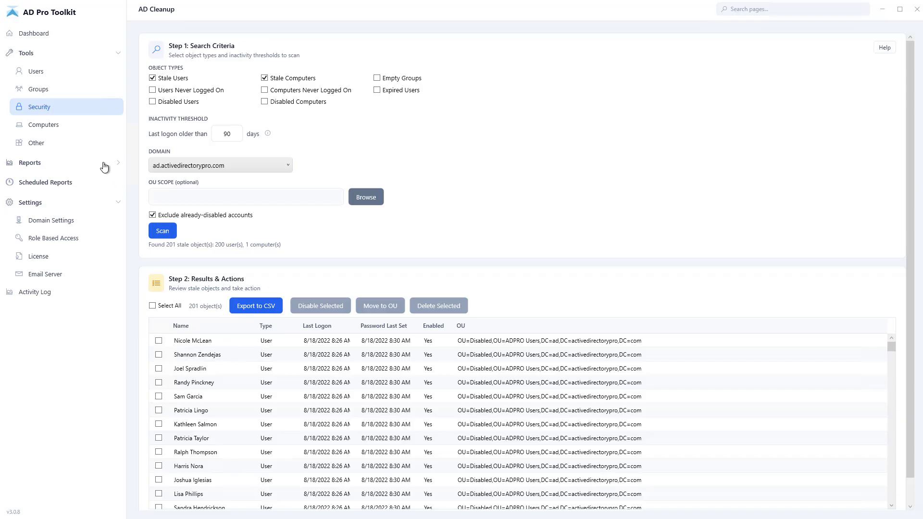
- Run a Compliance Audit of Active Directory from the security tools
left_click(45, 109)
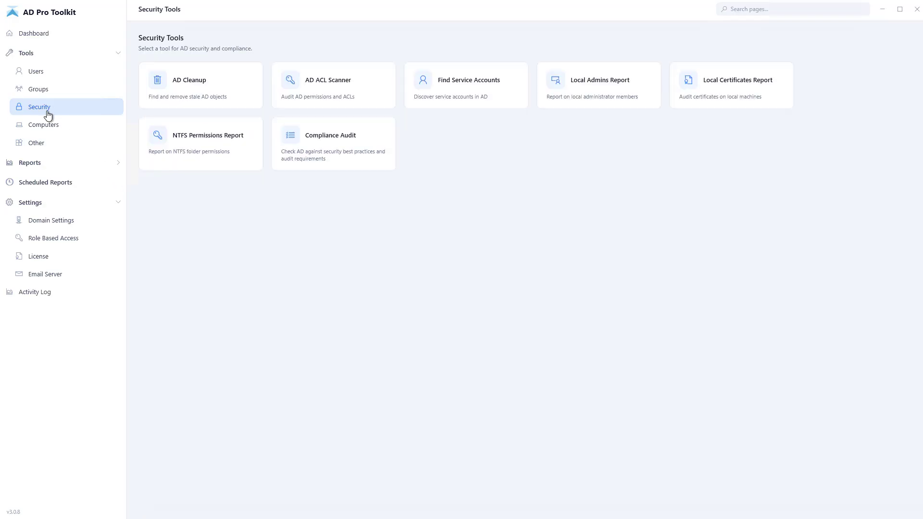
left_click(381, 150)
left_click(168, 44)
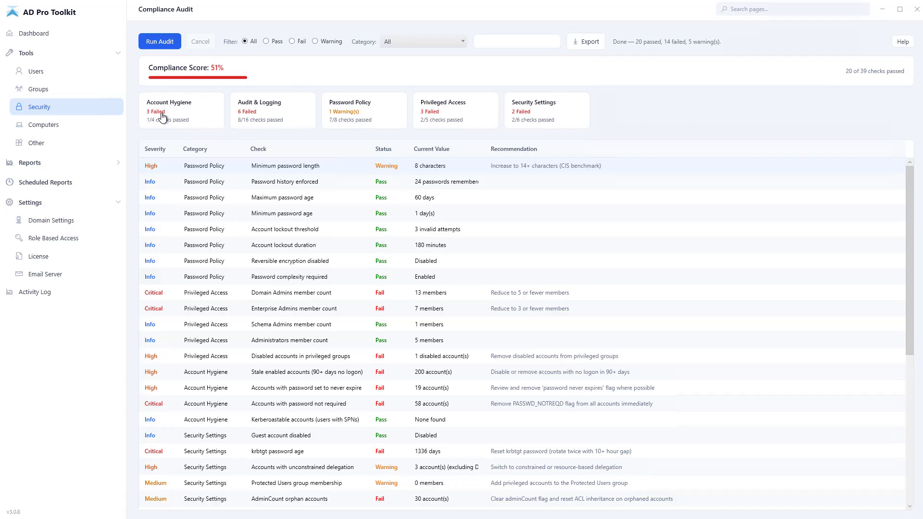
- Look over the available computer tools and the other Active Directory utilities
left_click(44, 131)
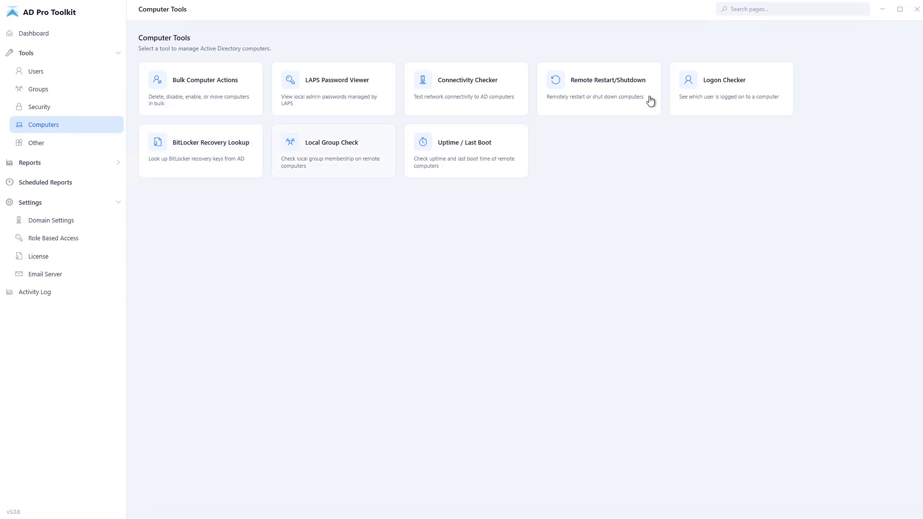
left_click(56, 144)
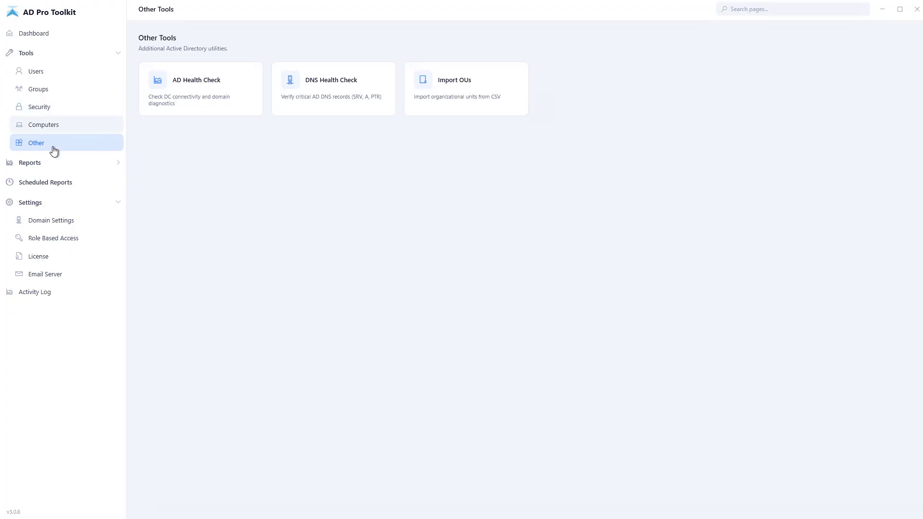
- Look over the report categories and run the All Users report on the DEMO OU
left_click(38, 166)
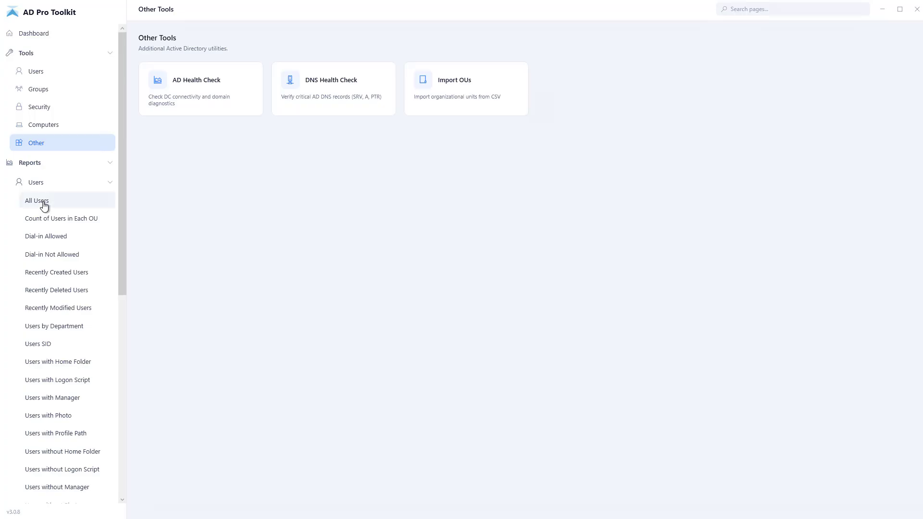
left_click(43, 206)
left_click(109, 183)
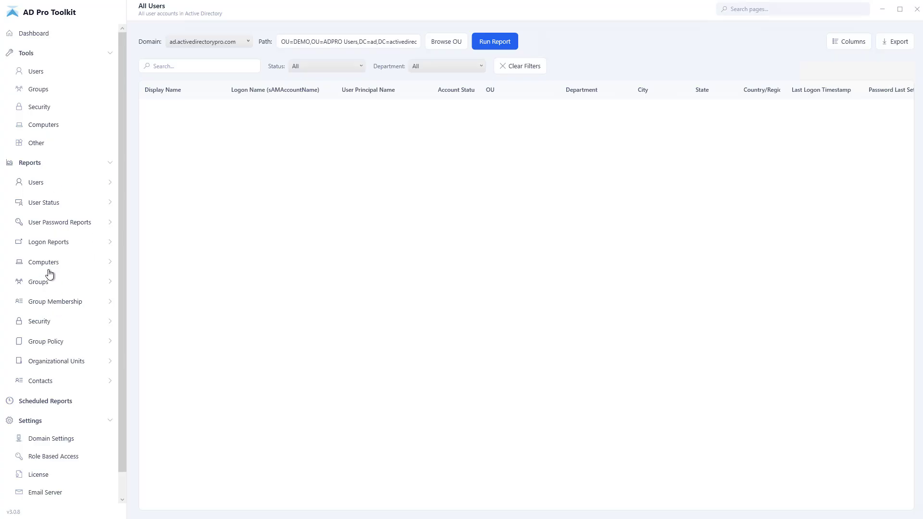
left_click(36, 184)
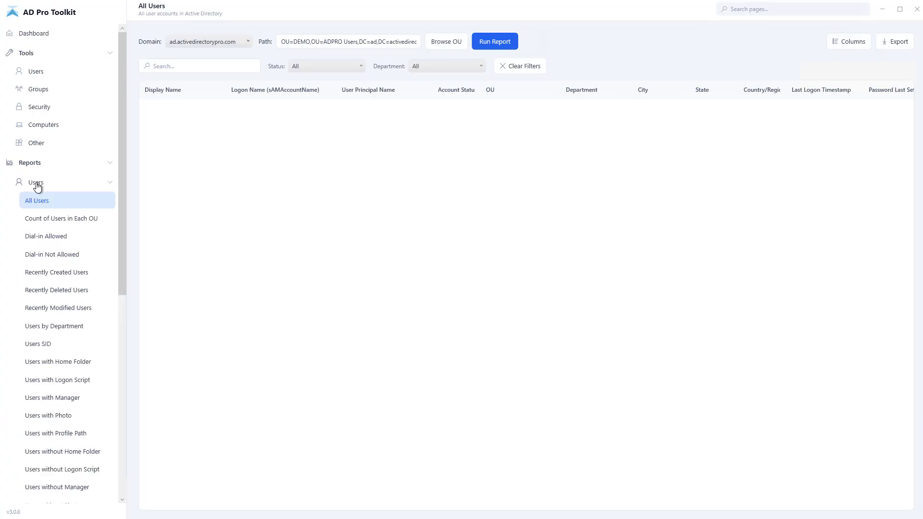
left_click(504, 43)
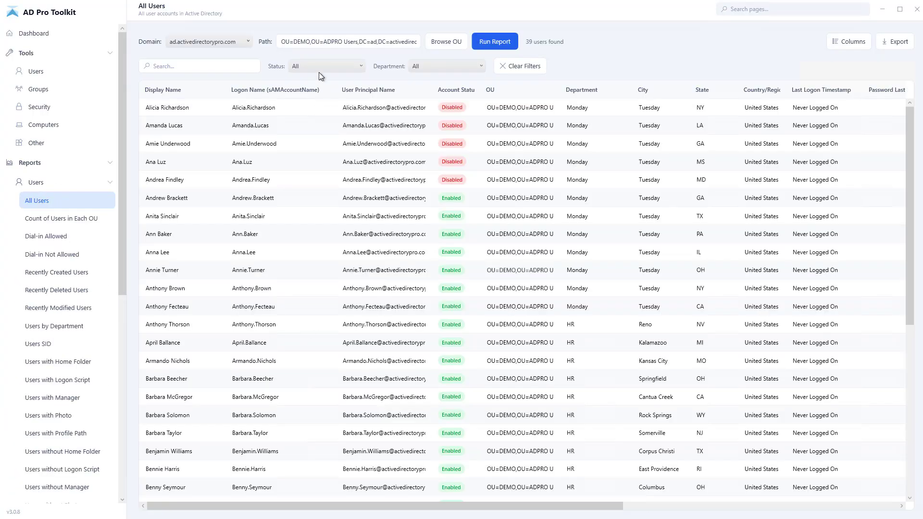
- Look over the All Users report's OU browser, available columns and export formats
left_click(443, 43)
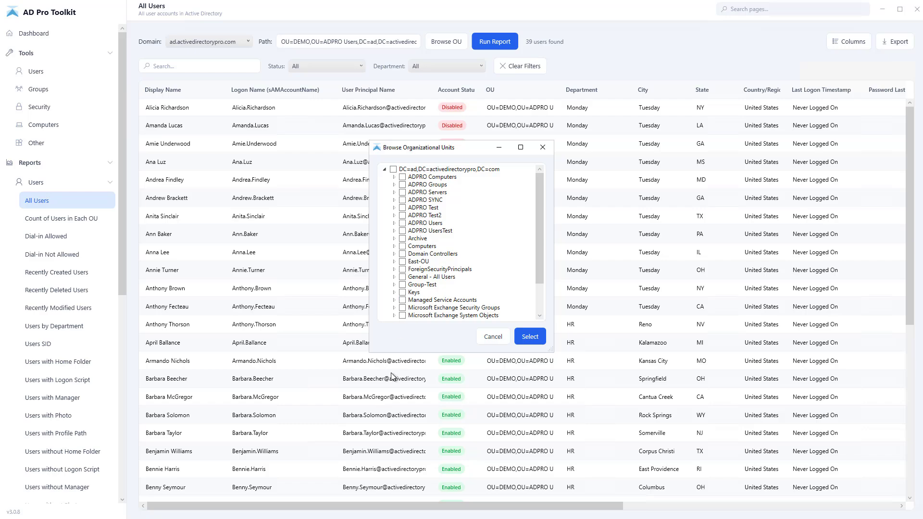
left_click(487, 338)
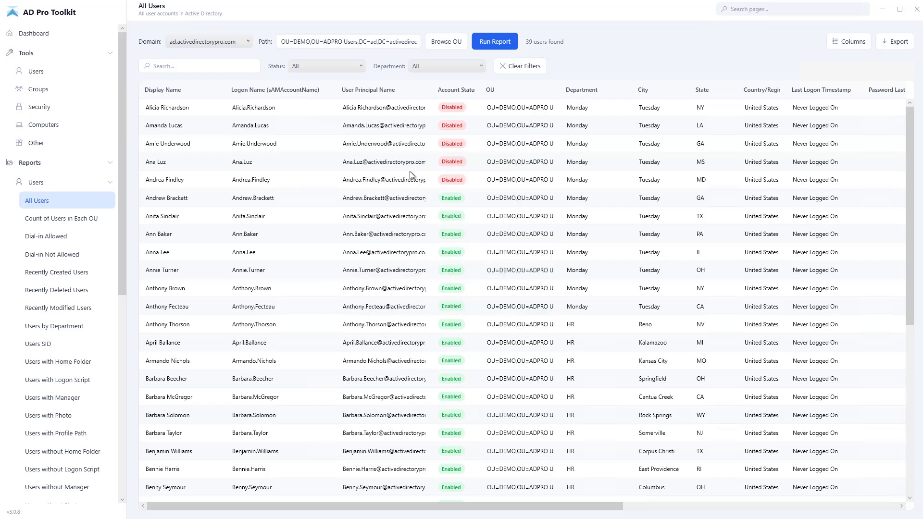
left_click(846, 42)
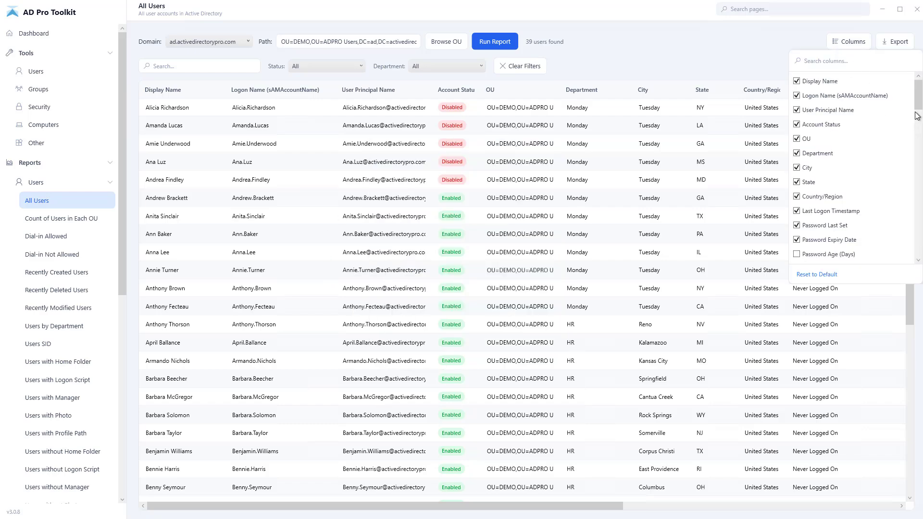
scroll(916, 114, "down", 10)
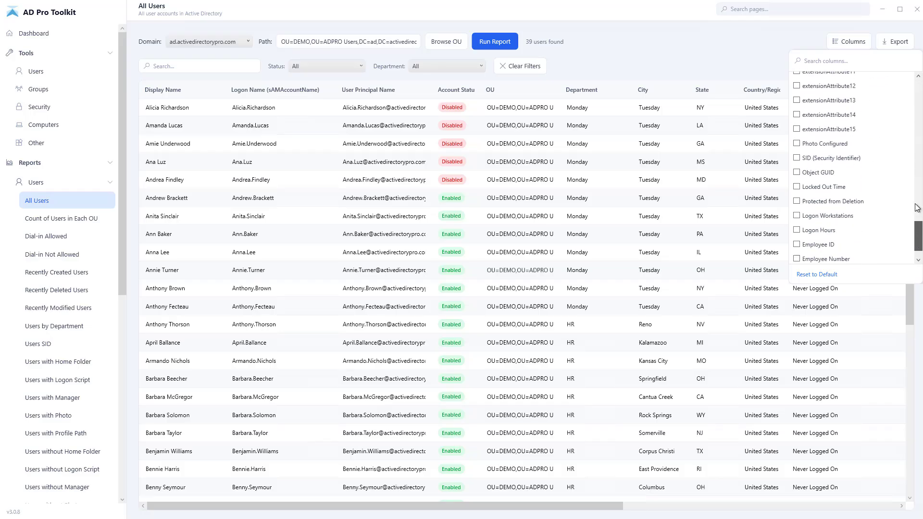
scroll(917, 208, "up", 10)
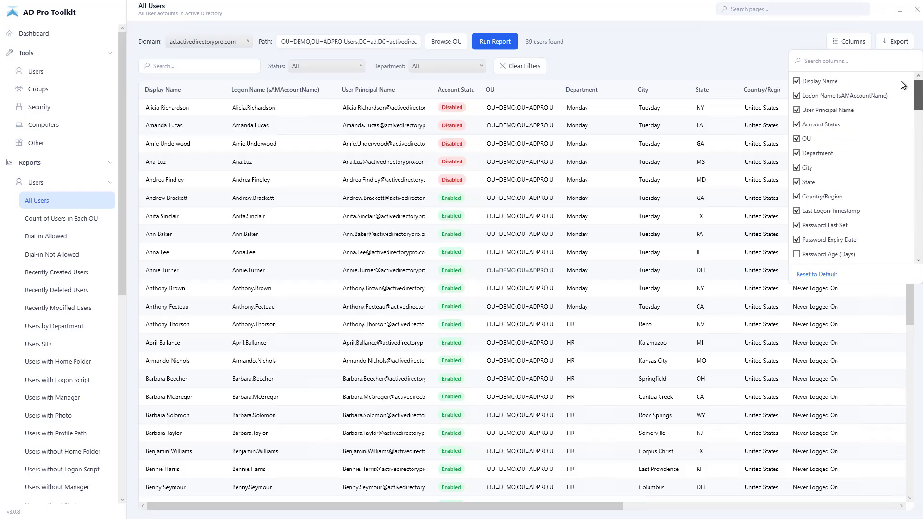
left_click(896, 44)
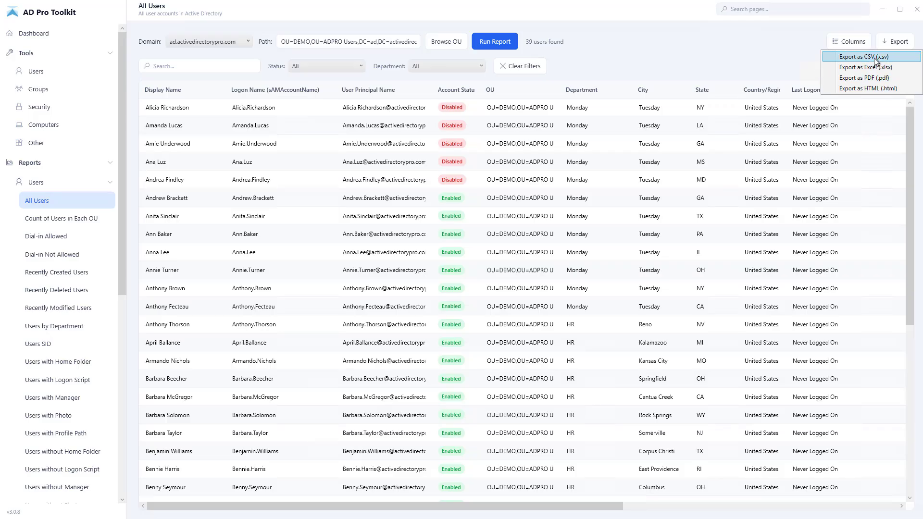
left_click(749, 50)
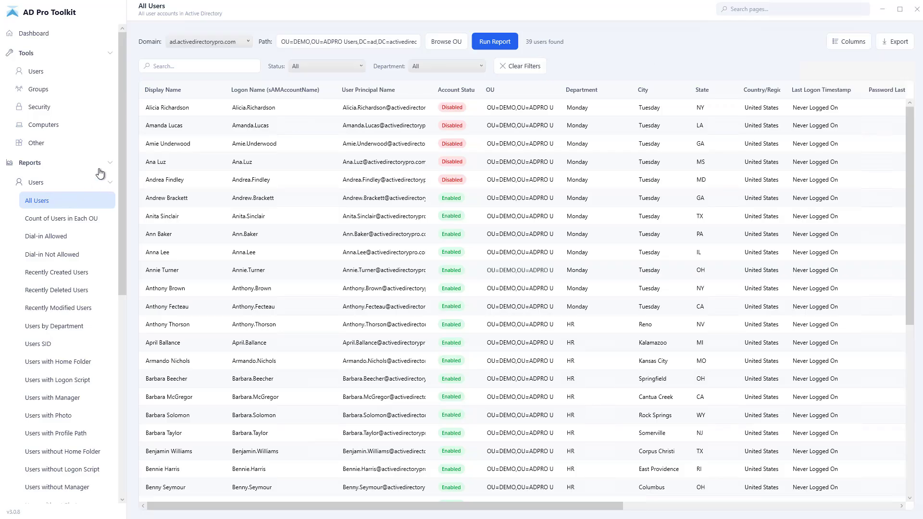
- Examine the settings and output options for a new scheduled report, leaving without adding the schedule
left_click(108, 163)
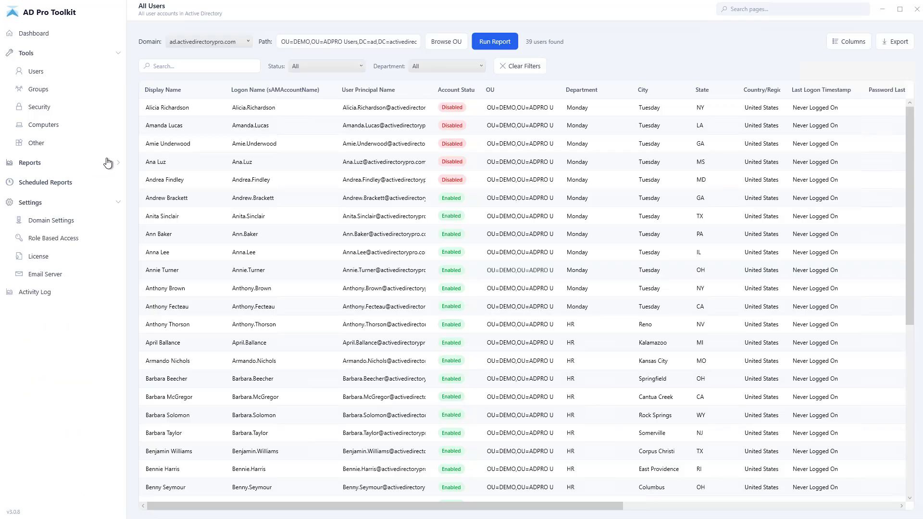
left_click(48, 182)
left_click(866, 46)
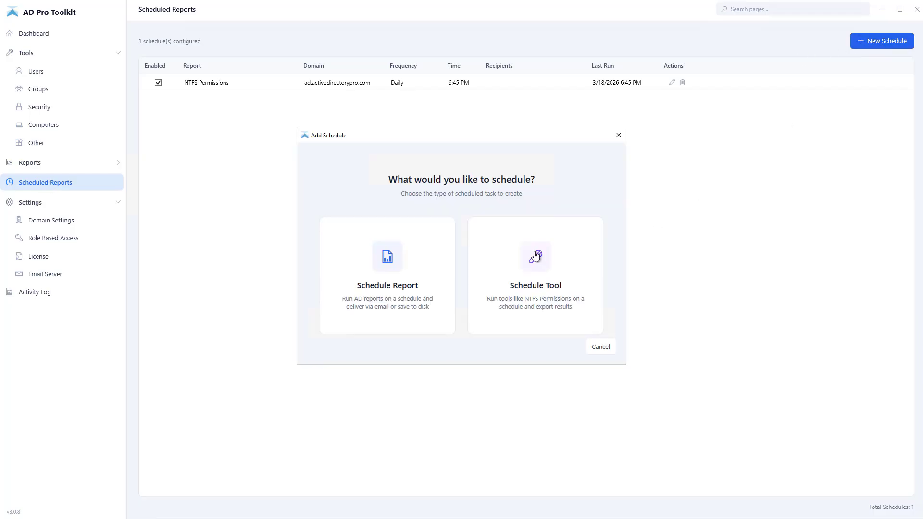
left_click(393, 275)
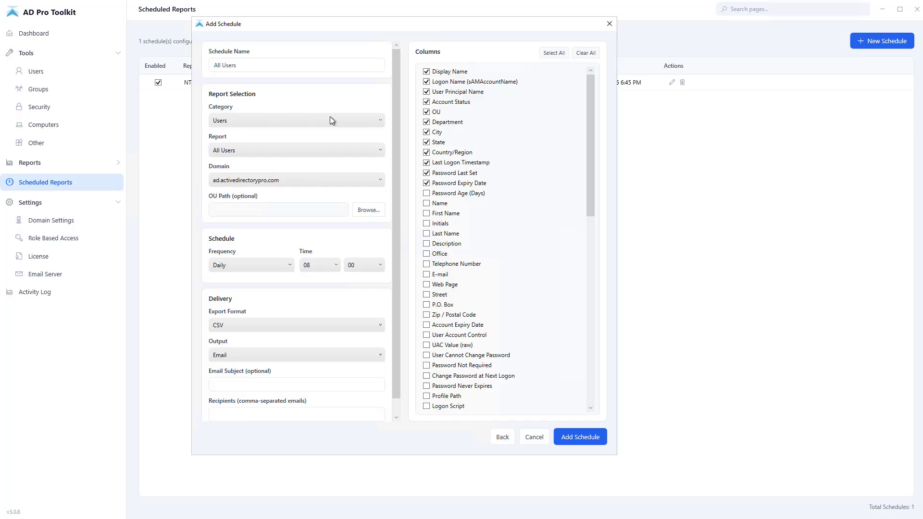
left_click(258, 354)
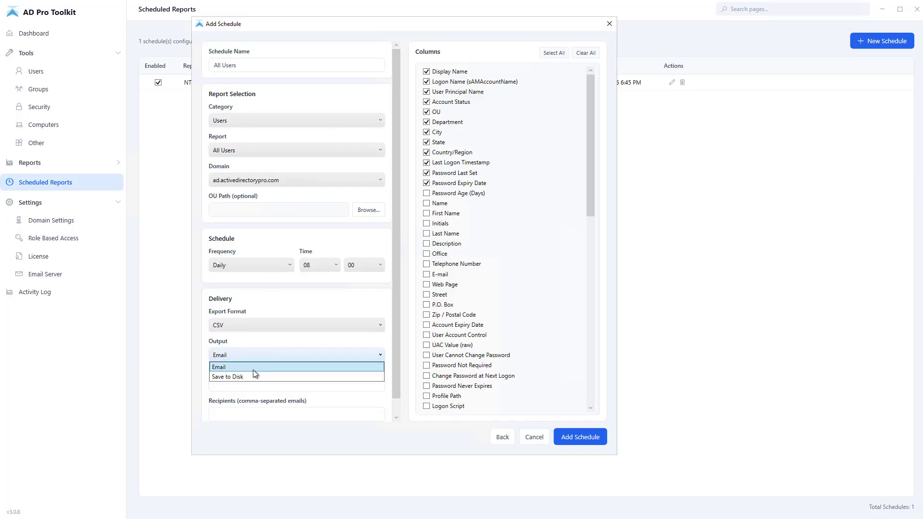
left_click(253, 373)
left_click(534, 437)
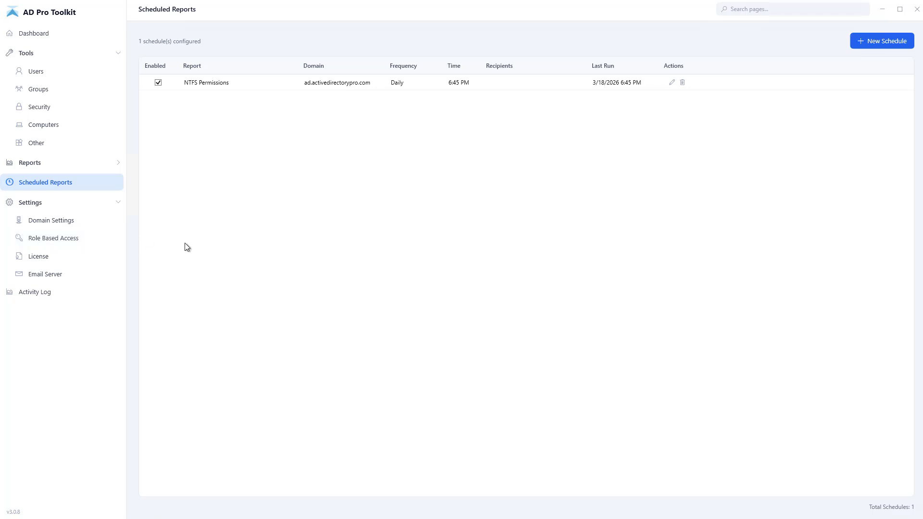
- Review the Role Based Access groups alongside the Tools and Reports sections they restrict
left_click(54, 239)
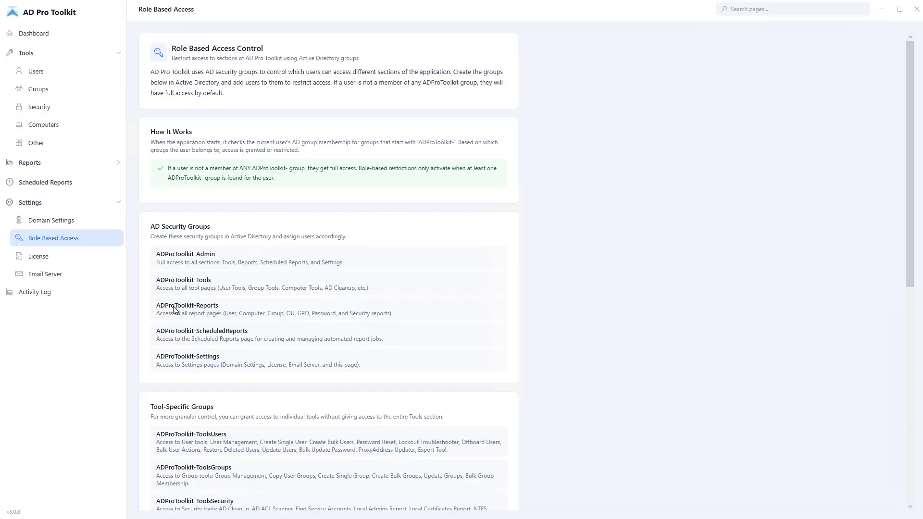
left_click(81, 163)
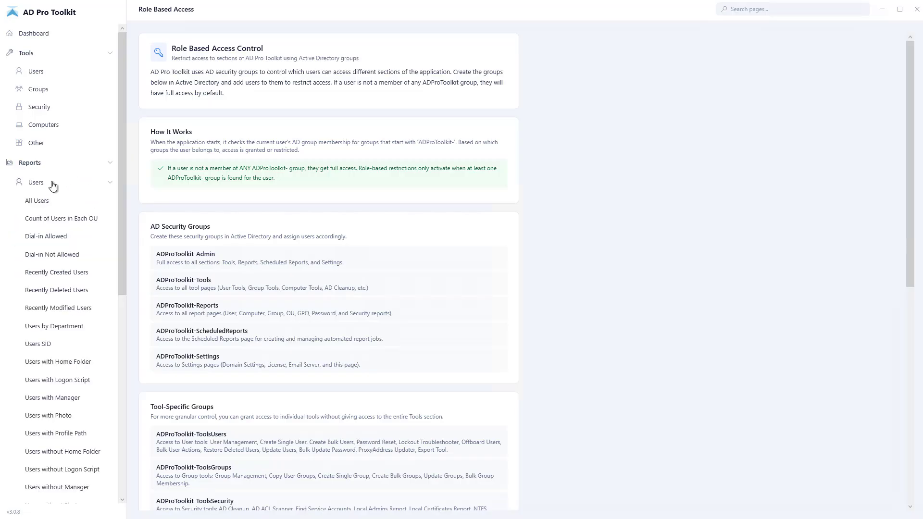
left_click(37, 54)
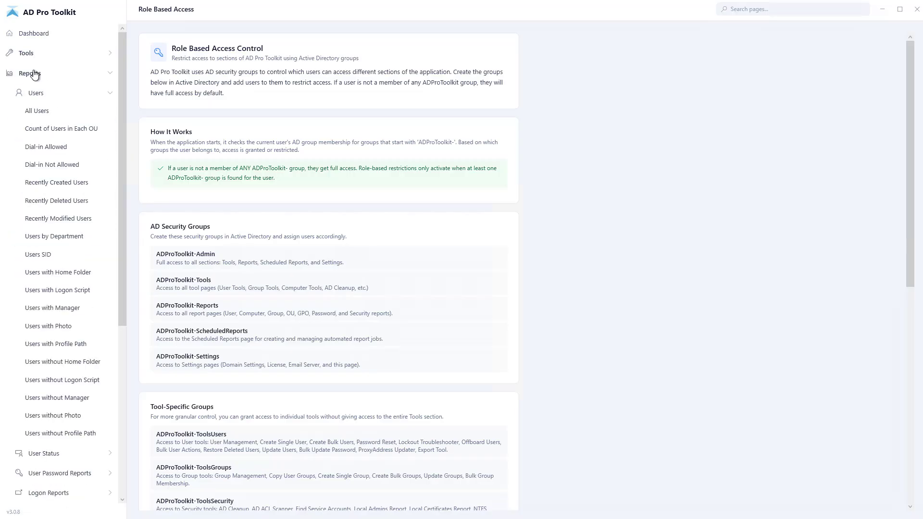
left_click(33, 75)
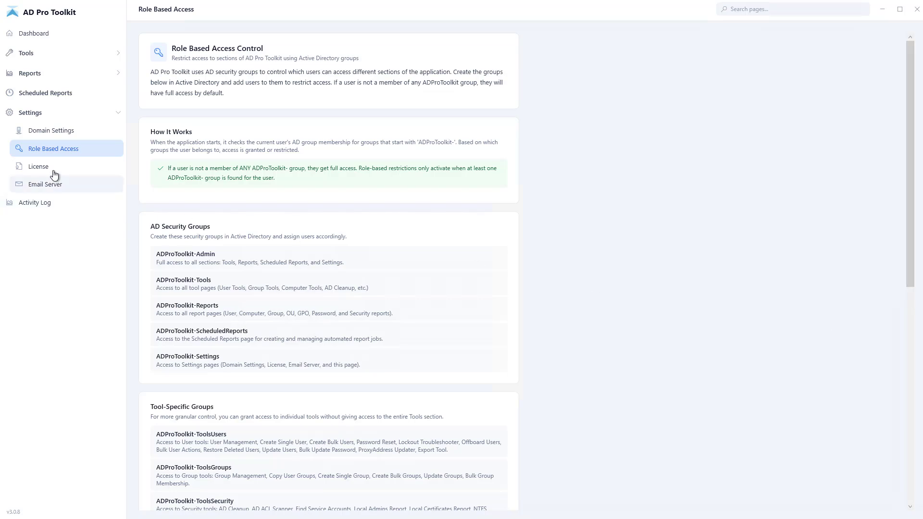
- View the configured domains in Domain Settings and check the domain selector of the All Users report
left_click(46, 138)
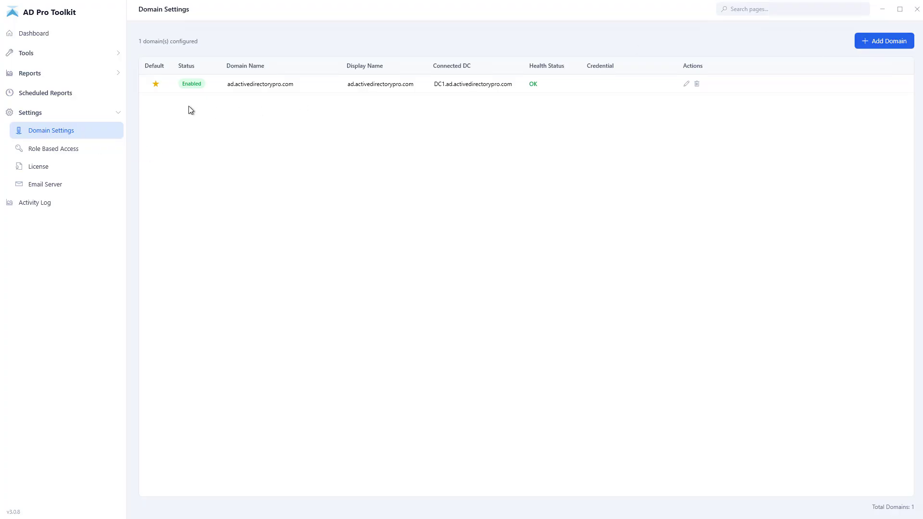
left_click(35, 75)
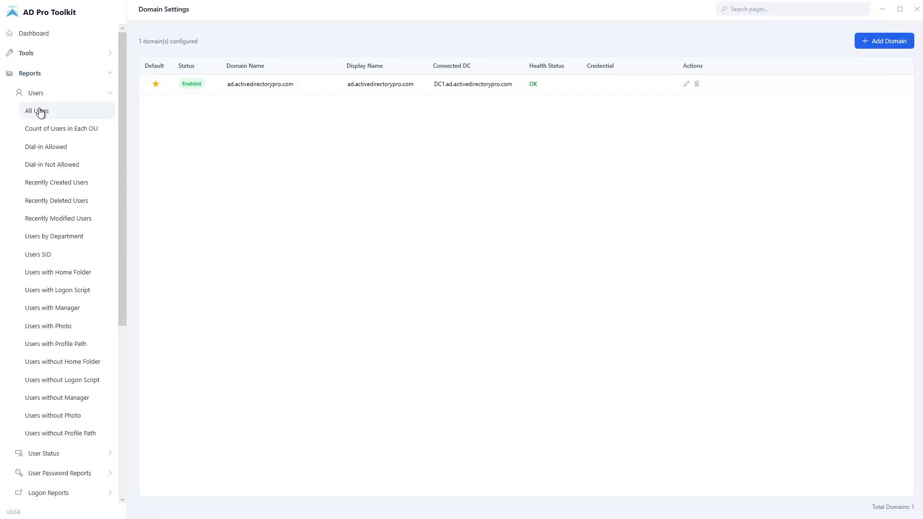
left_click(40, 113)
left_click(249, 41)
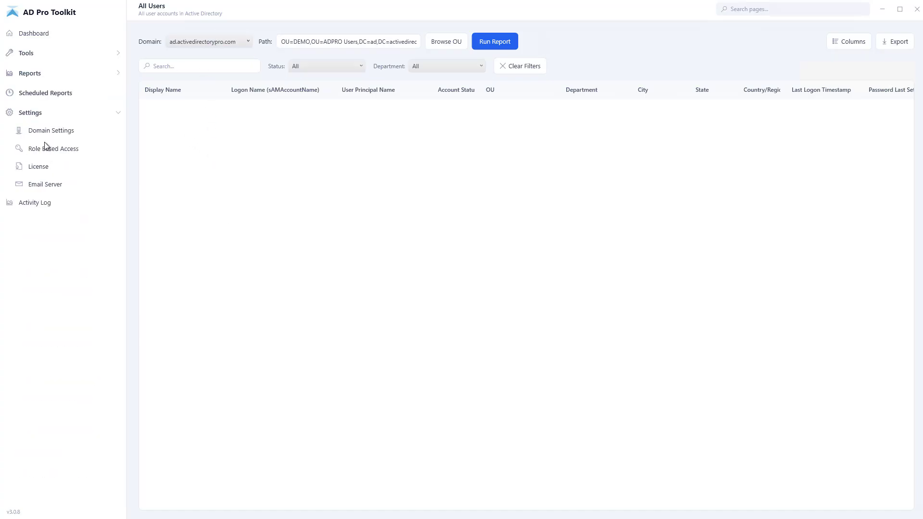
- Check the Activity Log's application and service logs for entries of level Error, and return to the Dashboard
left_click(32, 204)
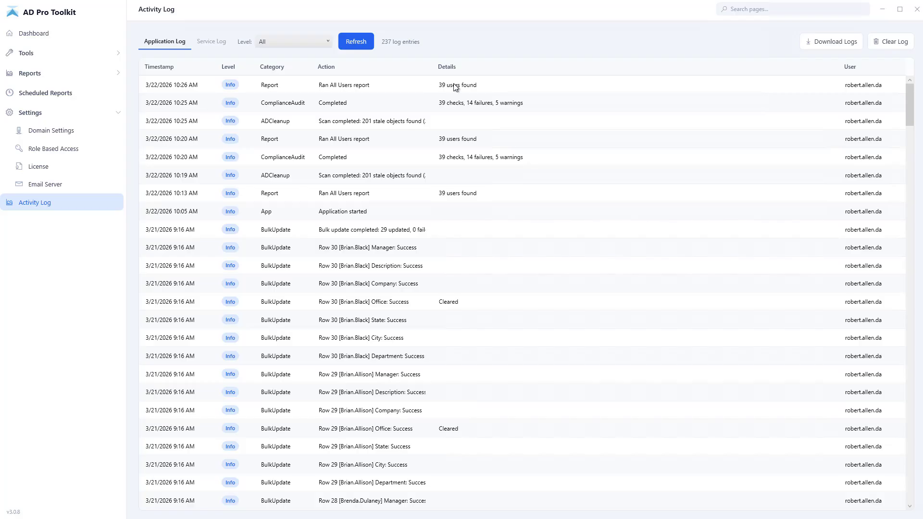
left_click(309, 42)
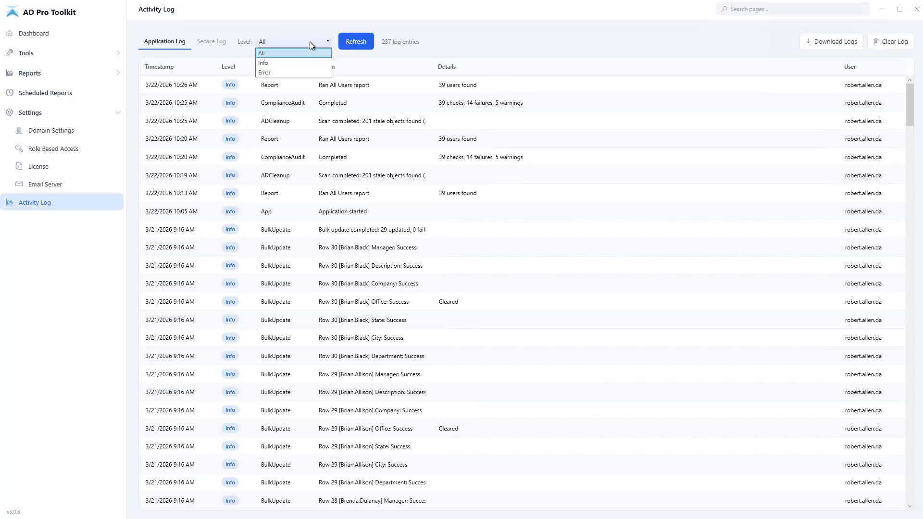
left_click(276, 68)
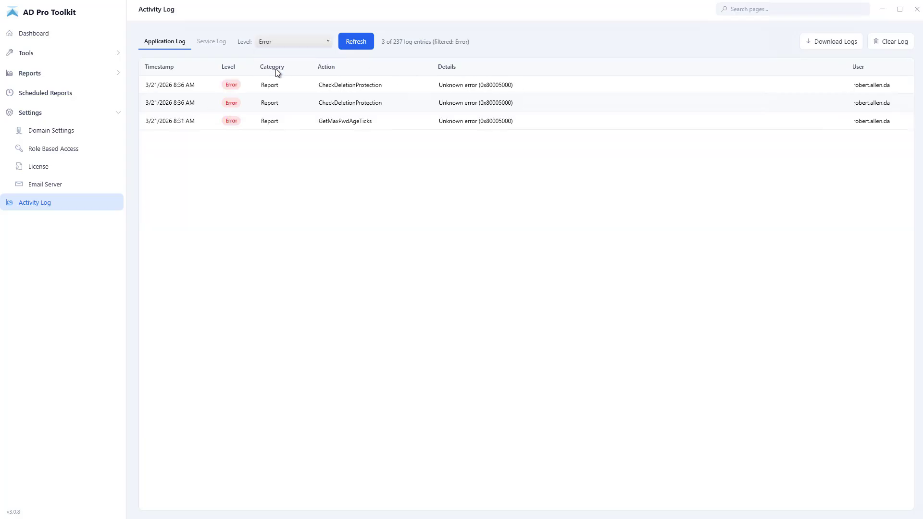
left_click(217, 42)
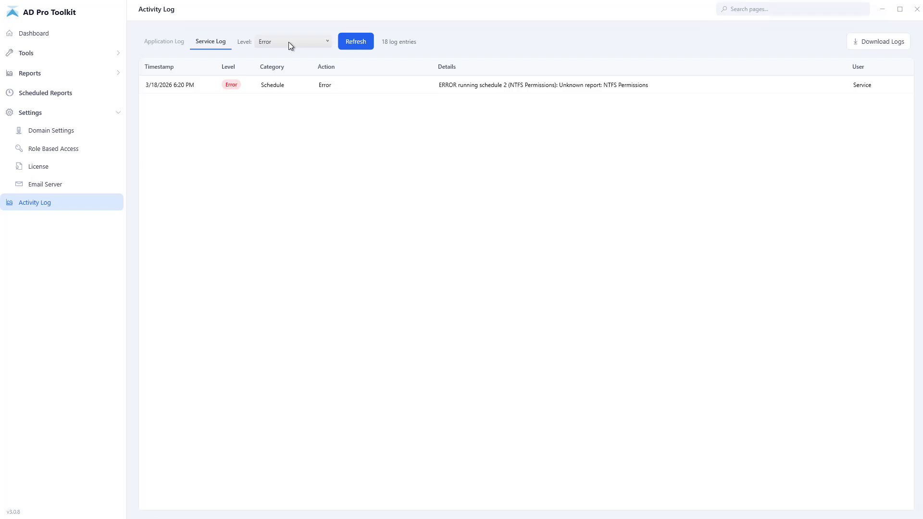
left_click(159, 44)
left_click(32, 33)
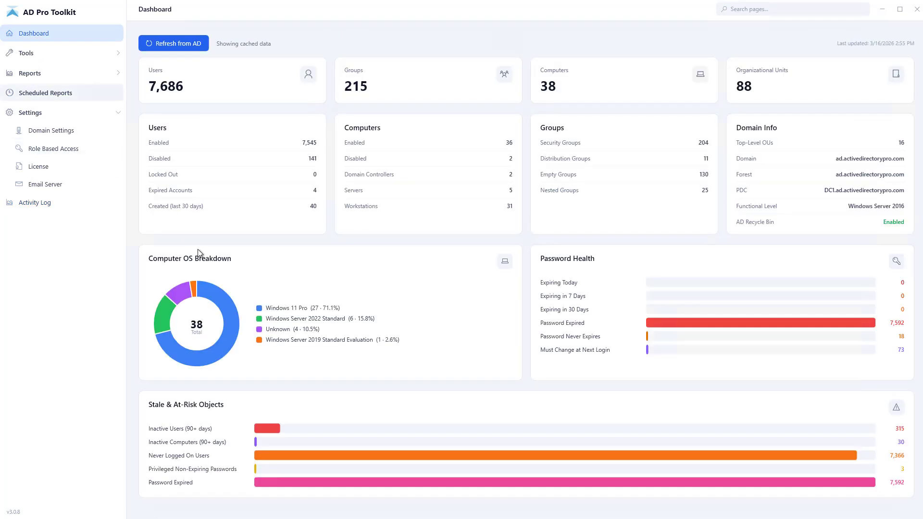